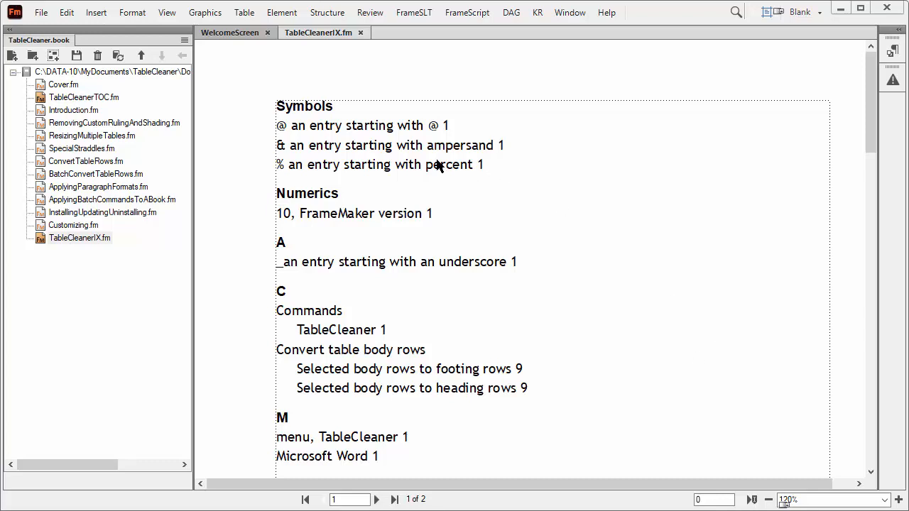
Step: Switch TableCleanerIX.fm from the index body text to its reference pages and place the cursor in the IX page's Level1IX paragraph
triple_click(453, 263)
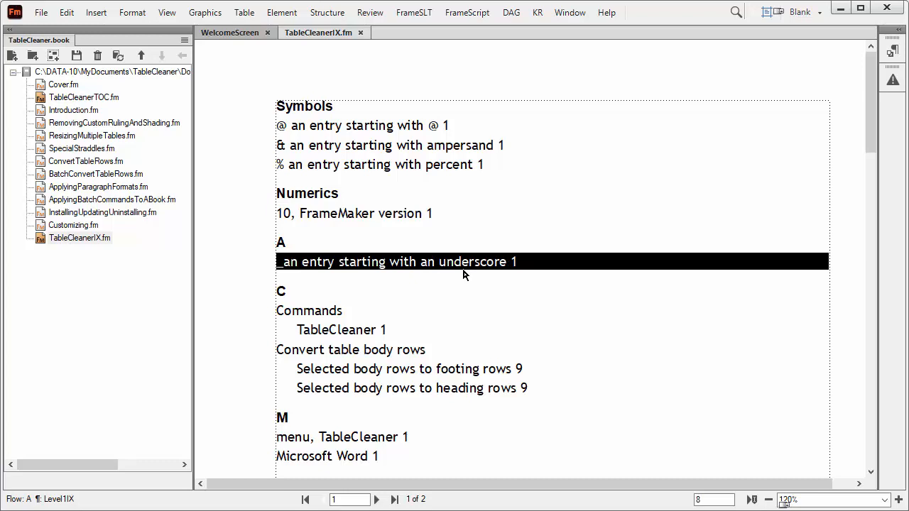
left_click(502, 263)
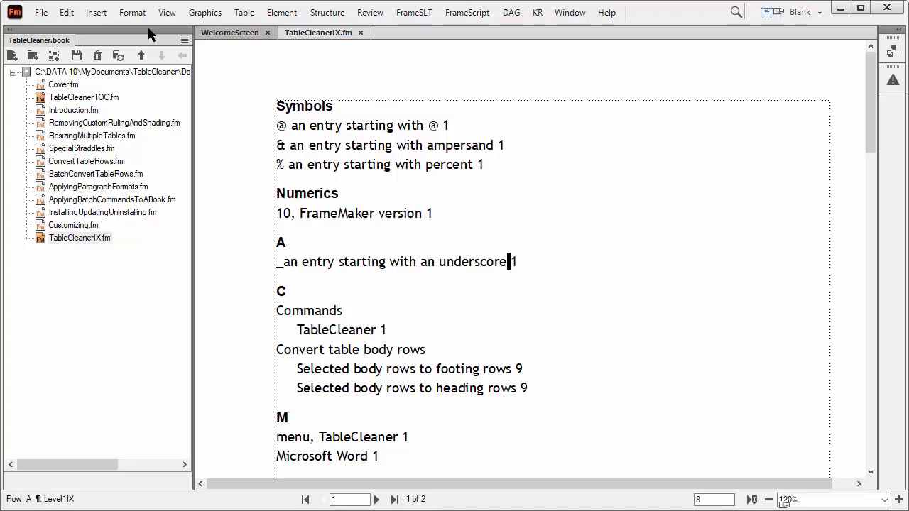
left_click(169, 13)
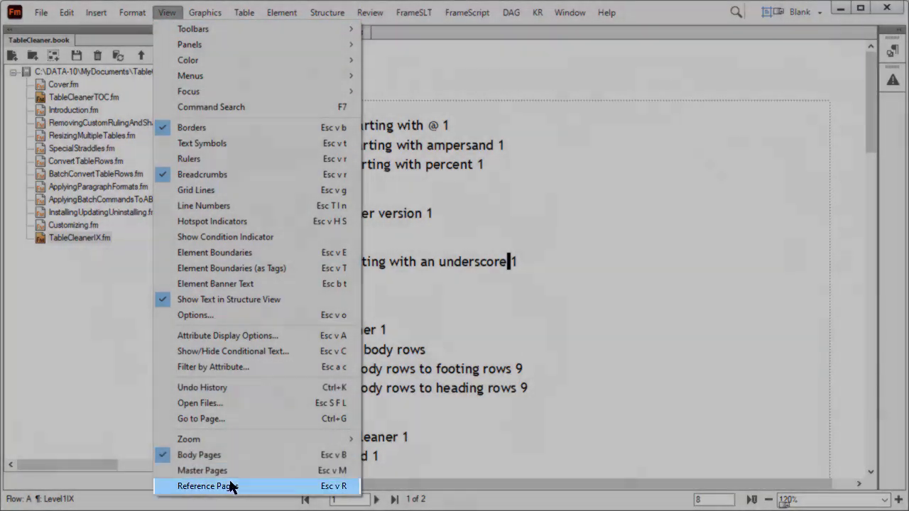
left_click(230, 486)
left_click(395, 499)
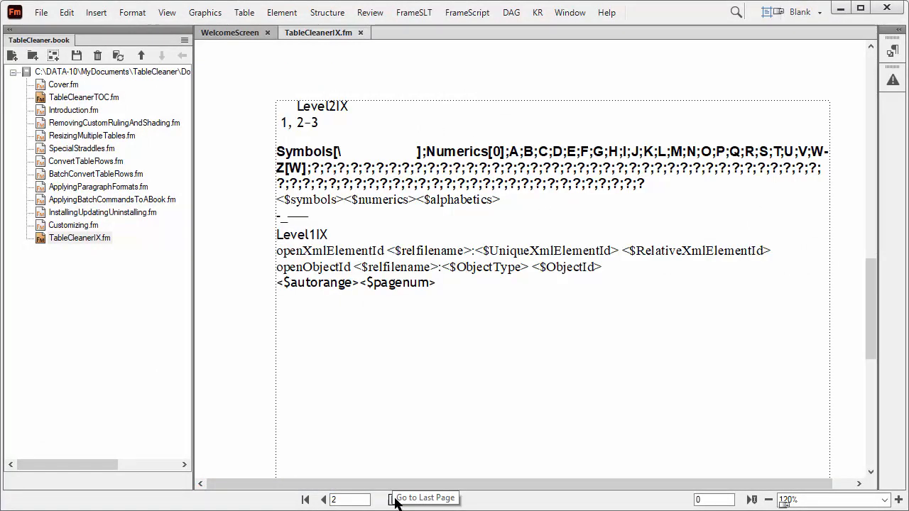
left_click(307, 235)
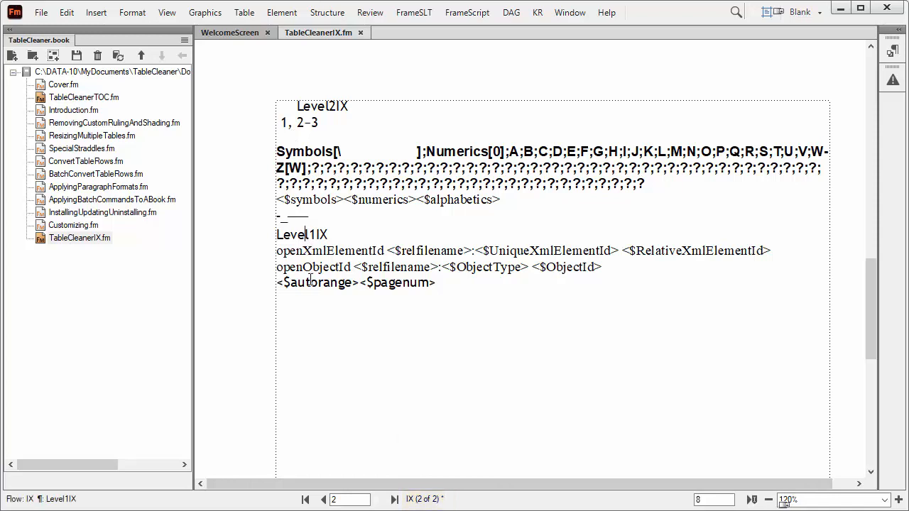
Step: Display the rulers and add a left tab stop to the Level1IX paragraph at about 484 pt, near the right margin
right_click(235, 177)
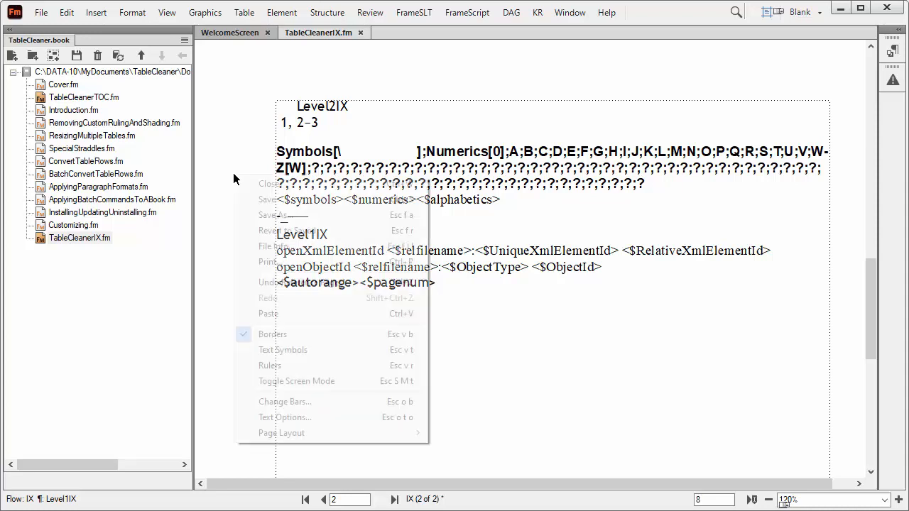
left_click(245, 368)
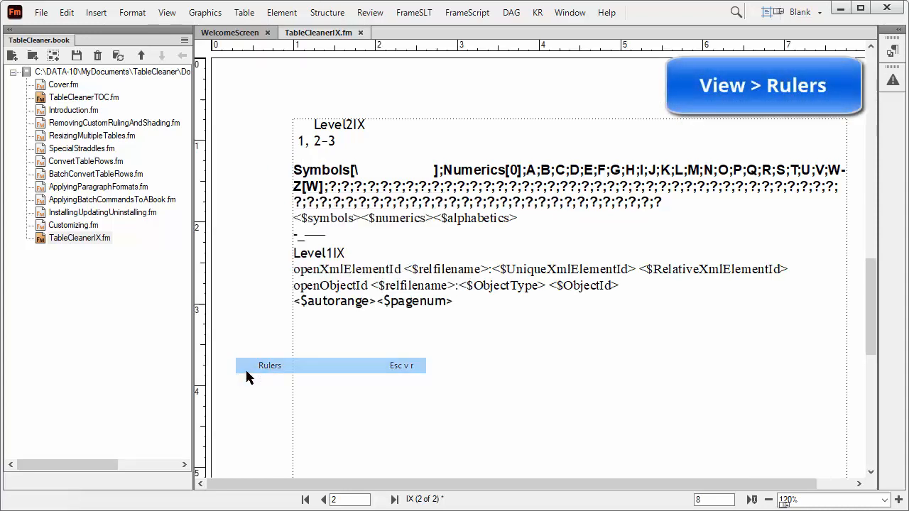
left_click(336, 252)
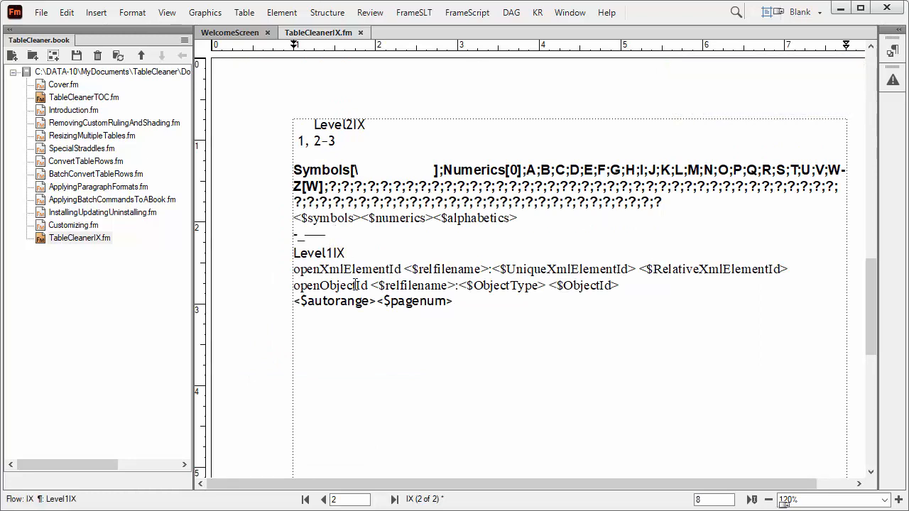
left_click(825, 52)
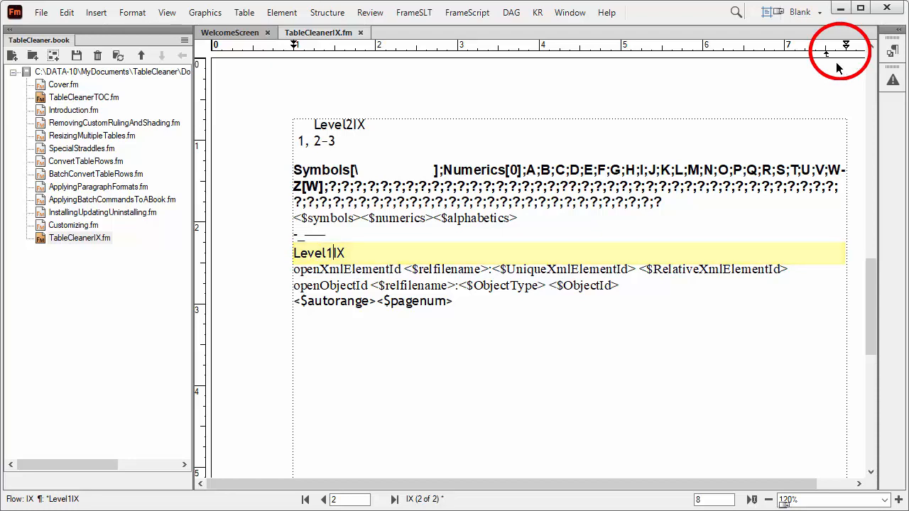
left_click_drag(825, 52, 842, 49)
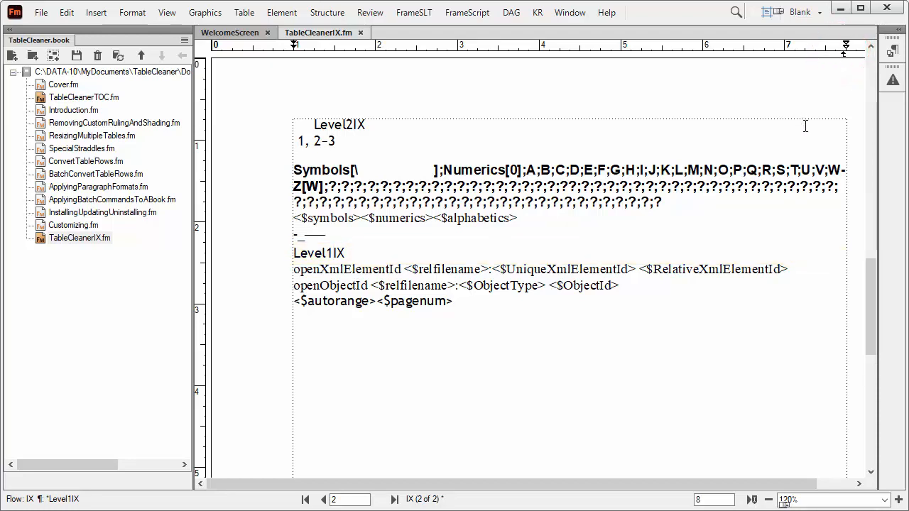
Step: Set the Level1IX tab stop to 486 pt with right alignment and a tightly spaced dot leader, and update the style
left_click(889, 54)
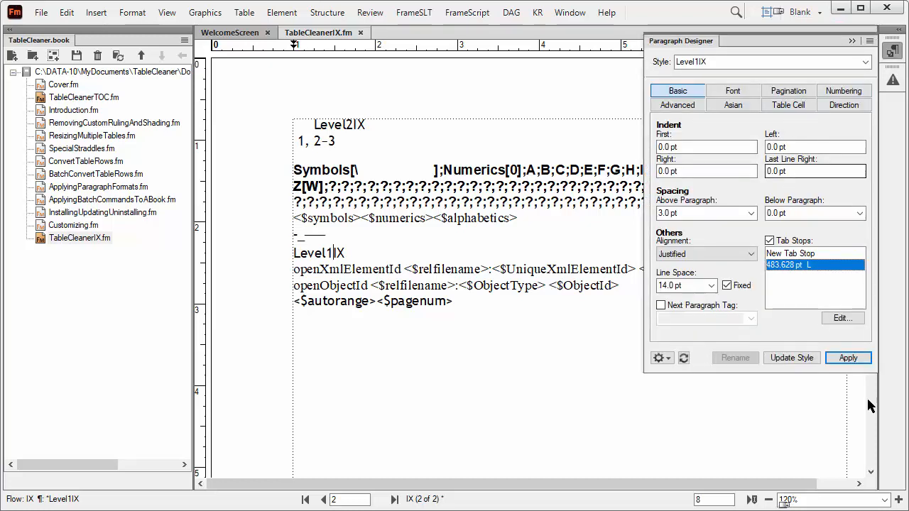
double_click(794, 266)
left_click_drag(907, 258, 426, 200)
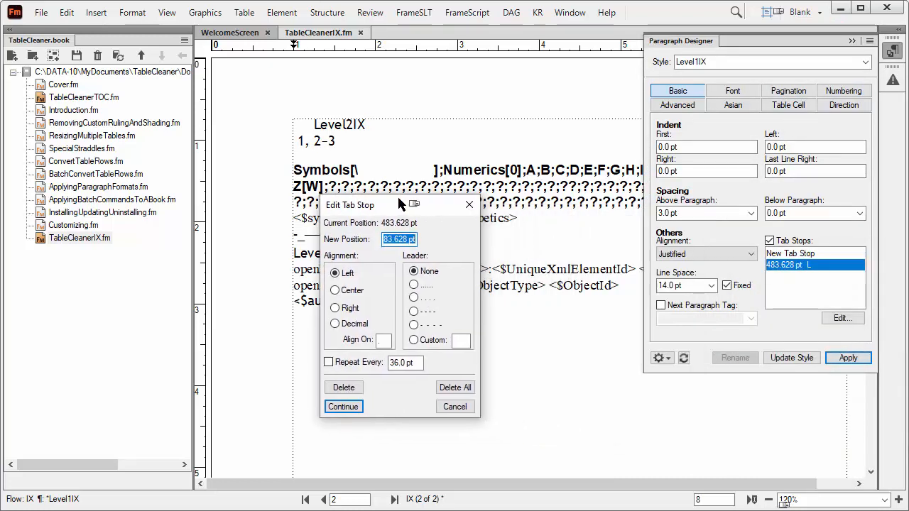
type("486")
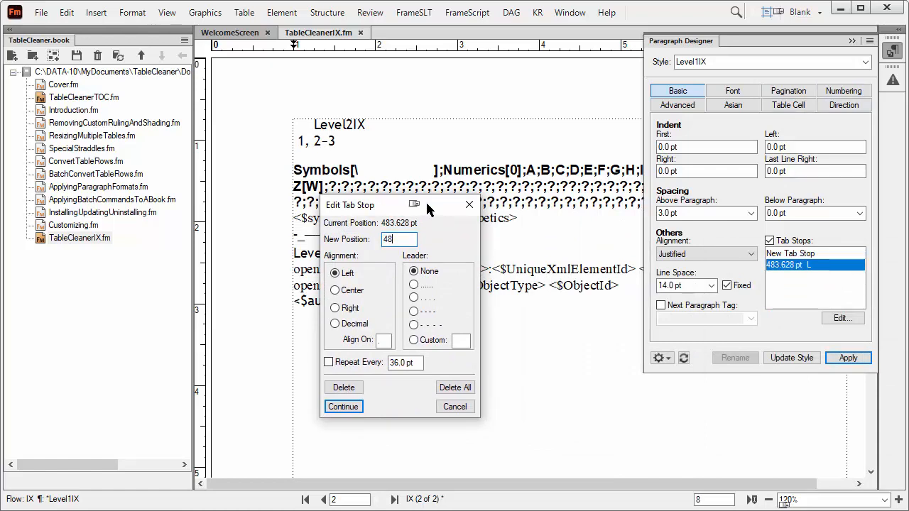
left_click(347, 310)
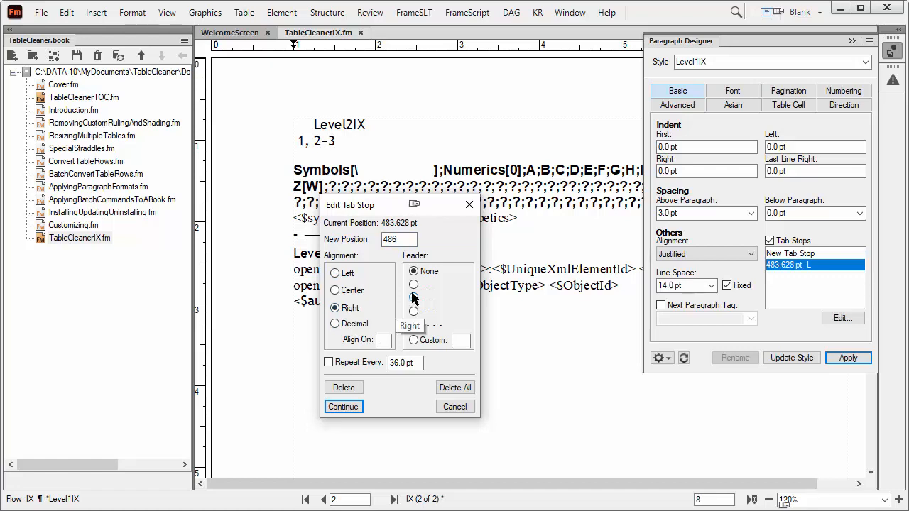
left_click(414, 284)
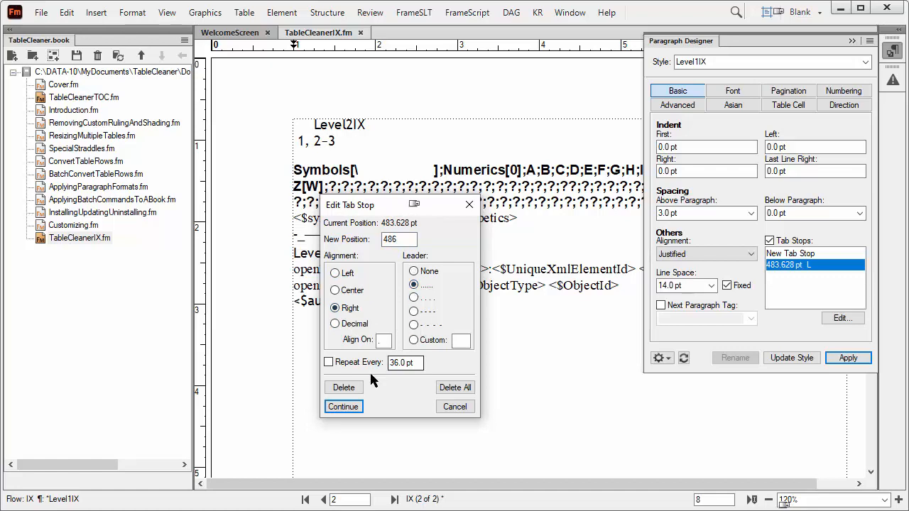
left_click(343, 406)
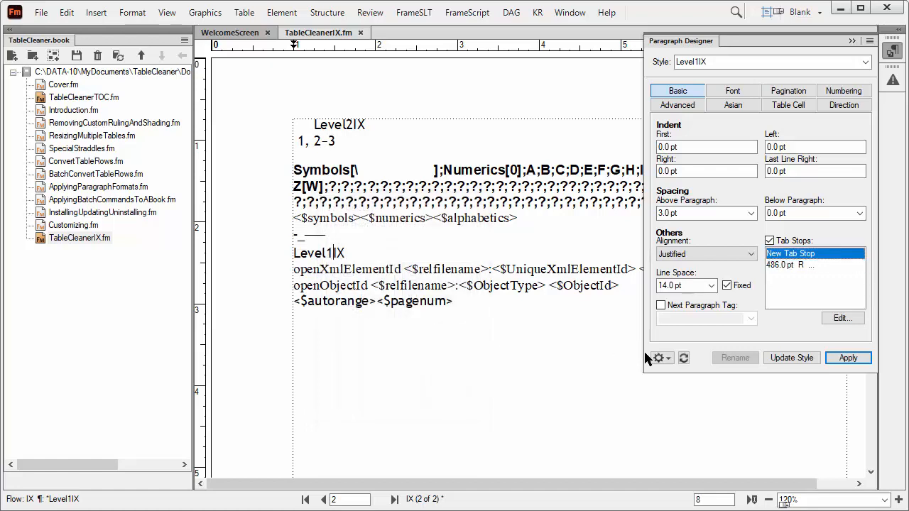
left_click(790, 360)
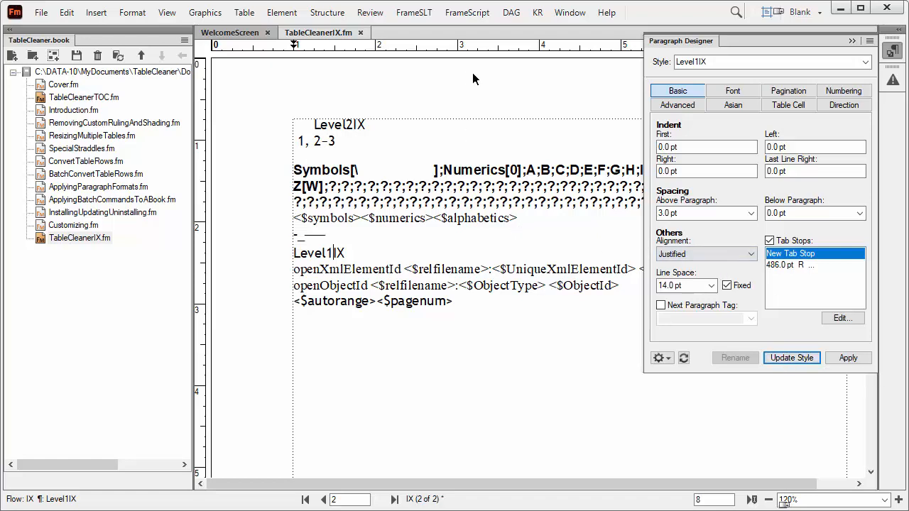
Step: Add a right-aligned tab stop at 486 pt with a dot leader to the Level2IX paragraph, and update its style
left_click(349, 128)
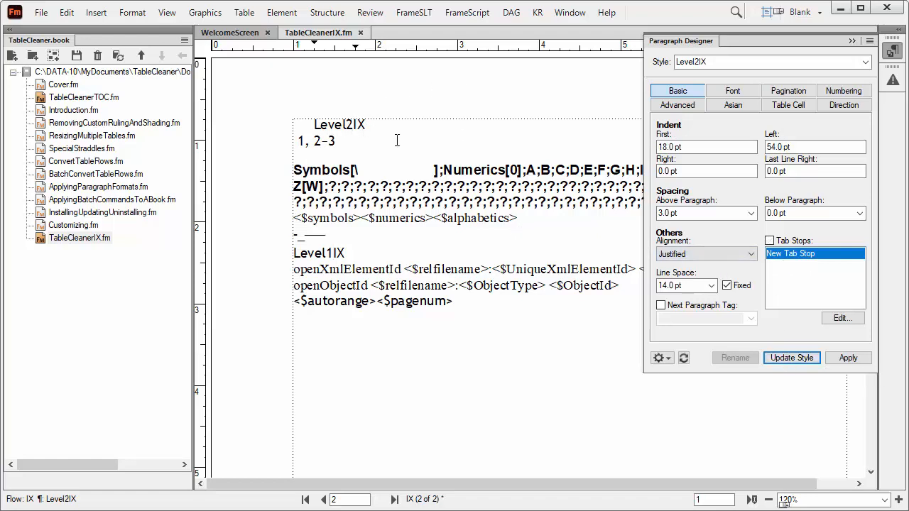
double_click(813, 260)
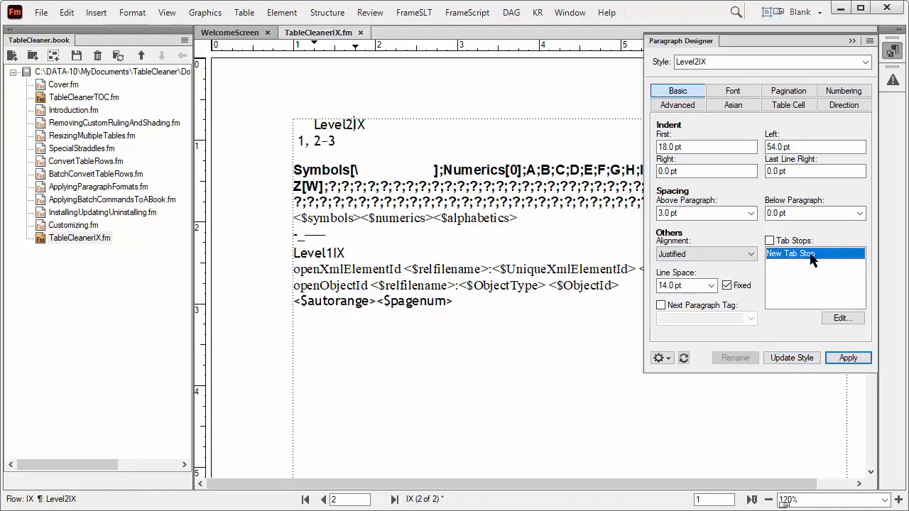
left_click_drag(895, 262, 501, 225)
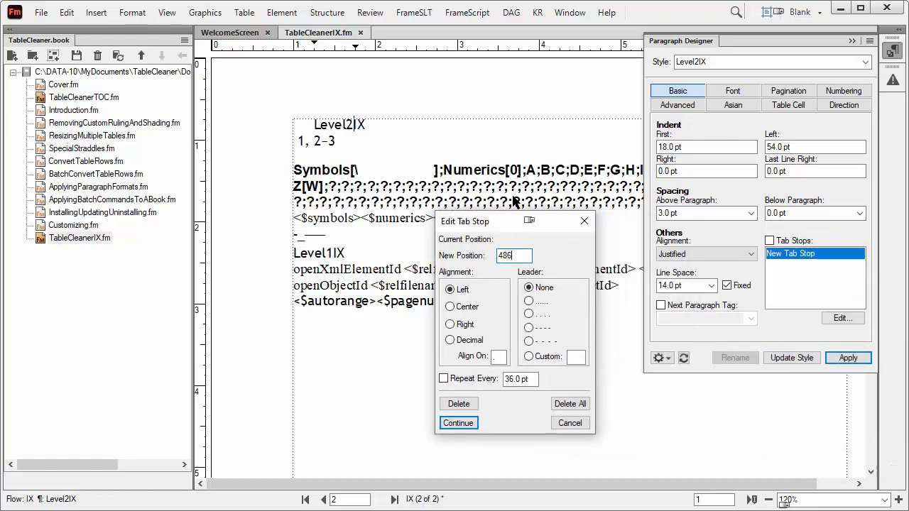
left_click(448, 324)
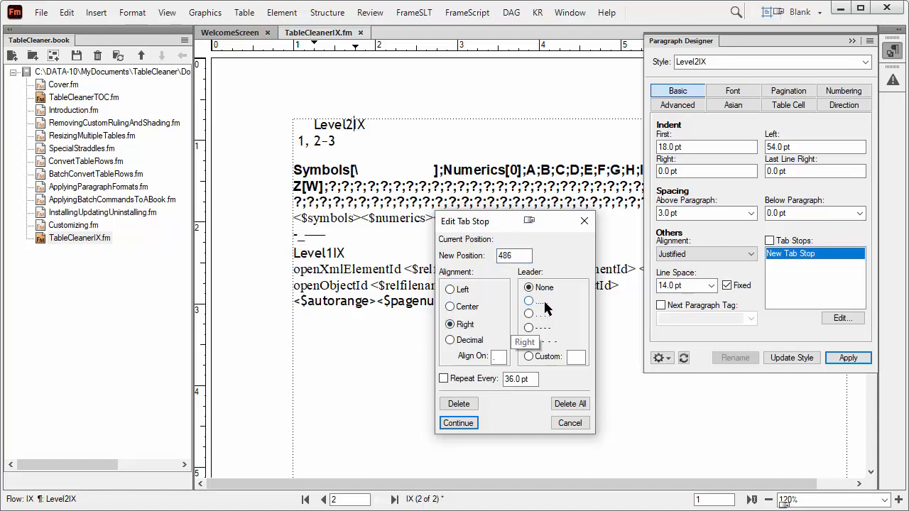
left_click(459, 423)
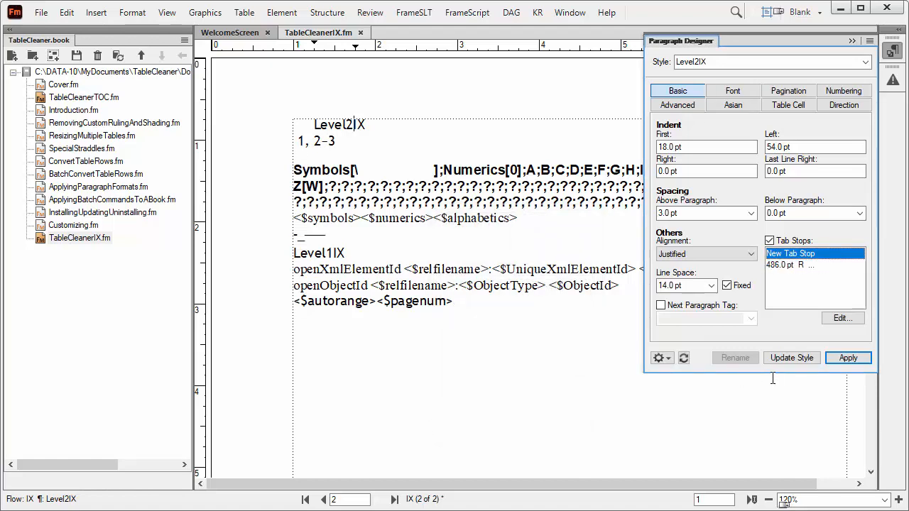
left_click(789, 359)
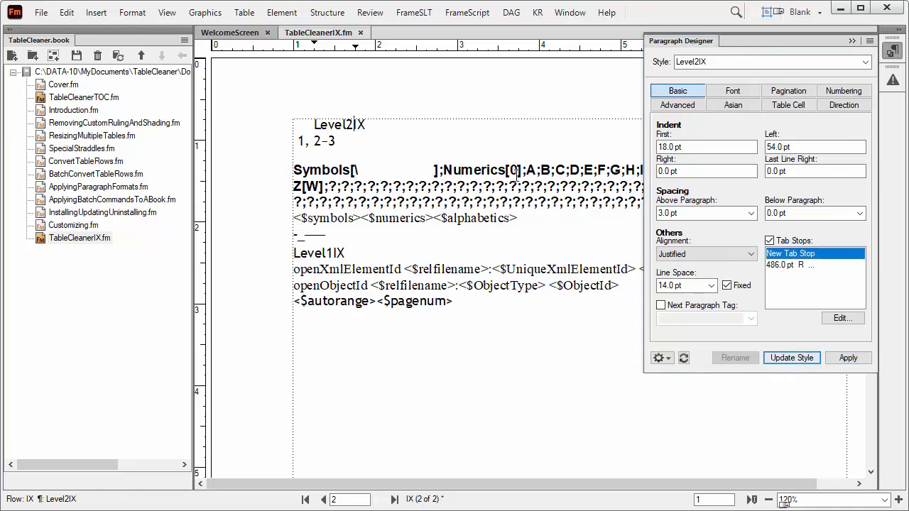
Step: Return to the body pages, update the book to regenerate TableCleanerIX.fm, and collapse the Paragraph Designer
left_click(159, 14)
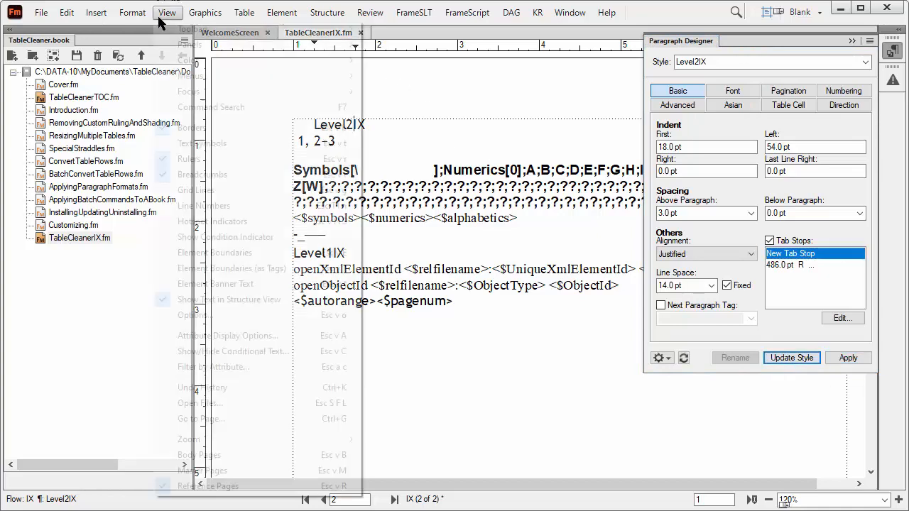
left_click(200, 457)
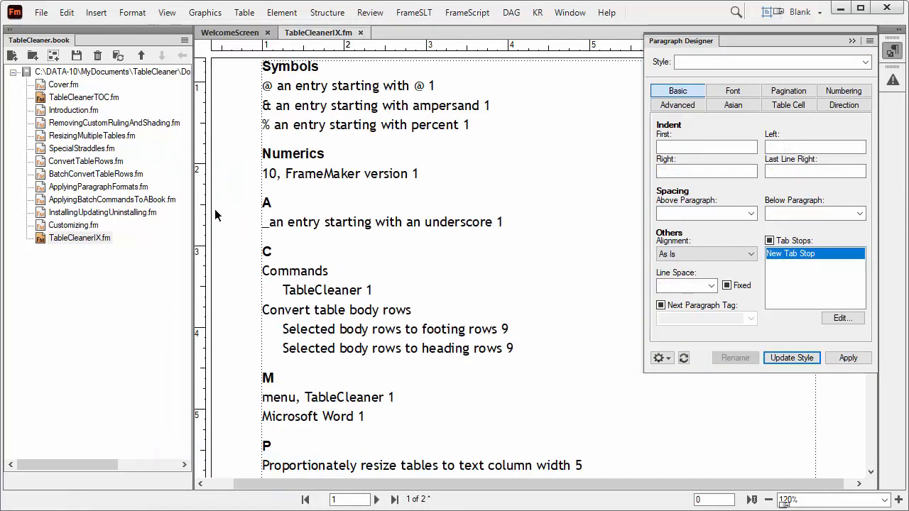
left_click(122, 57)
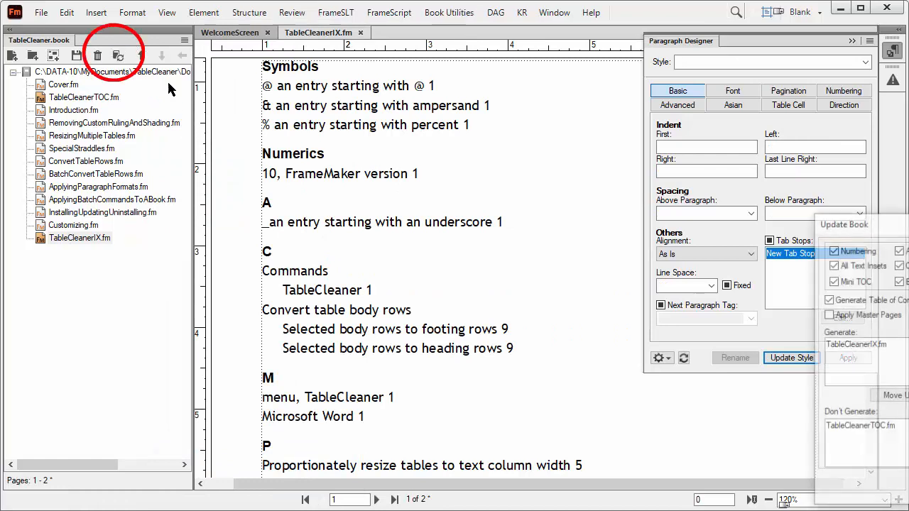
left_click_drag(863, 223, 676, 210)
left_click(757, 470)
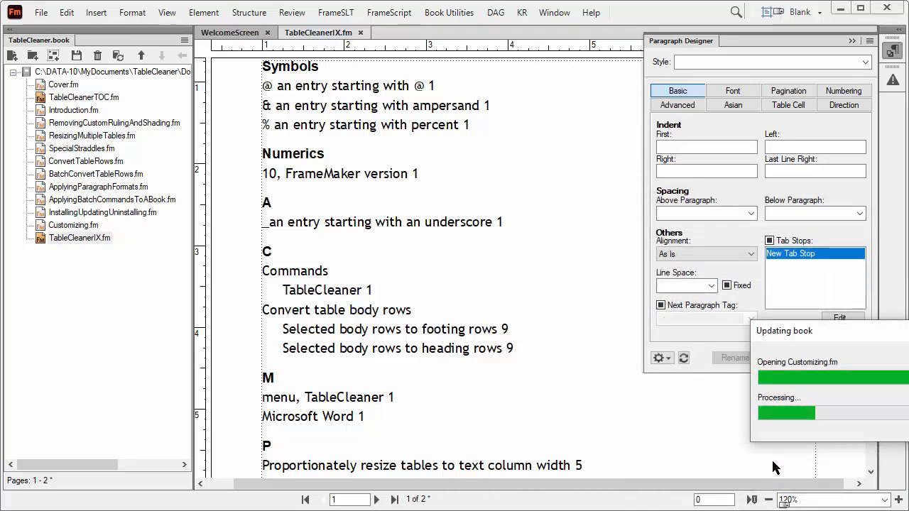
left_click(854, 41)
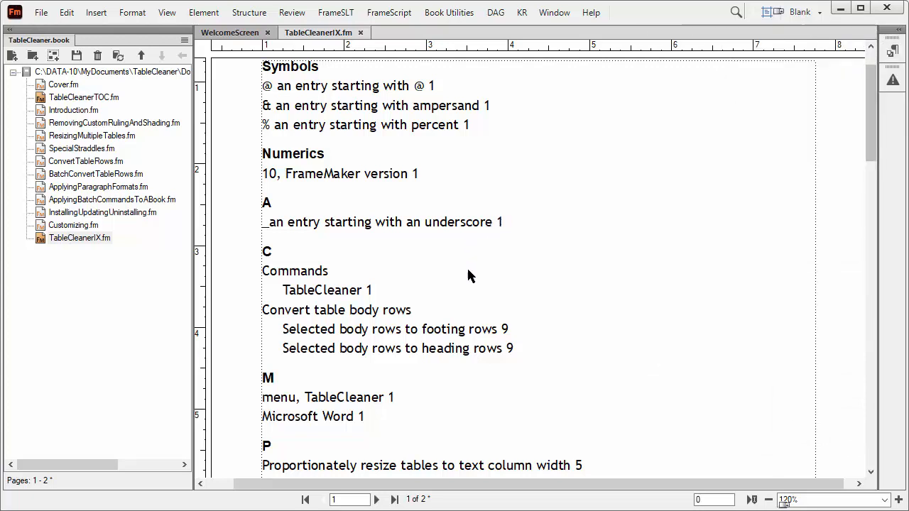
Step: Check the tab stops of a first-level and a second-level index entry, and switch back to the reference pages
left_click(428, 229)
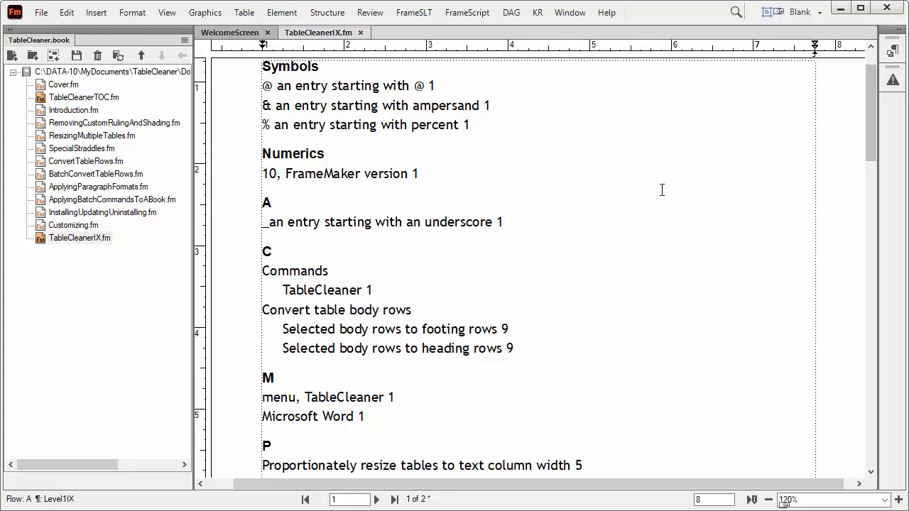
left_click(338, 329)
left_click(166, 13)
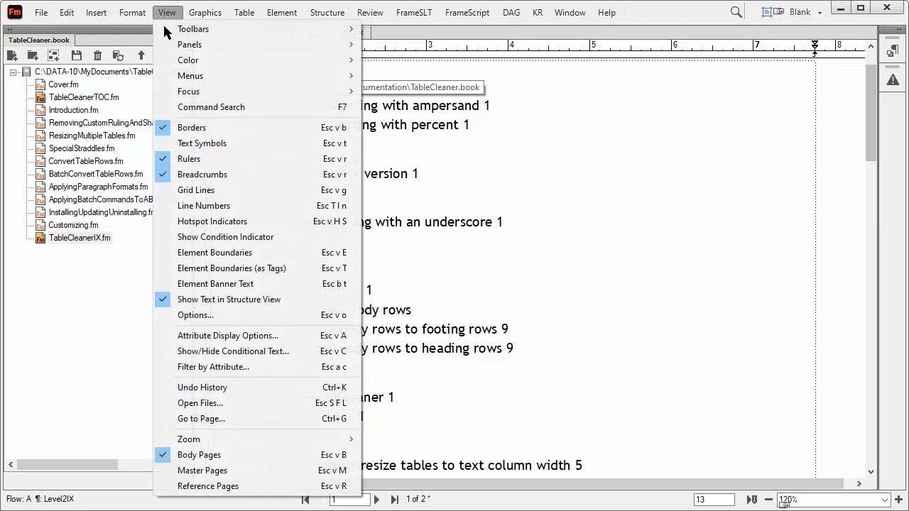
left_click(198, 486)
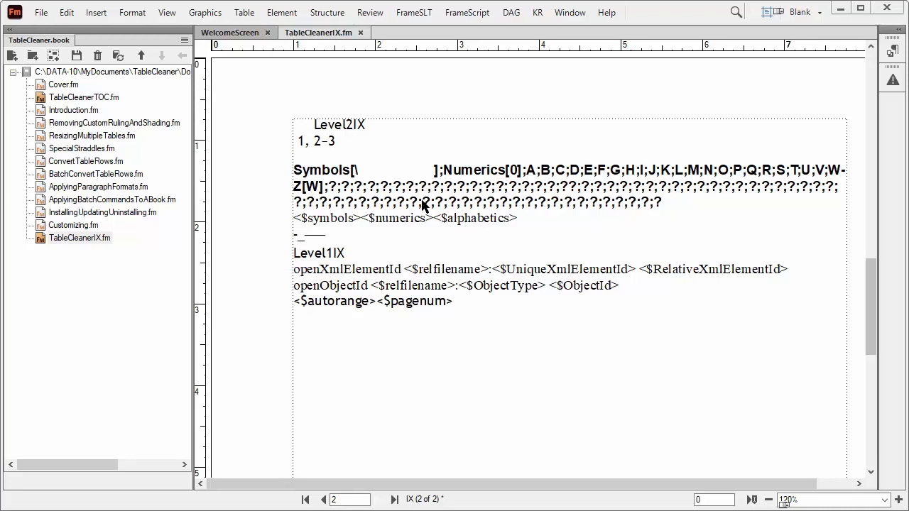
Step: Examine the SeparatorsIX paragraph on the IX reference page, including its leading space, comma separator and range dash
left_click(323, 147)
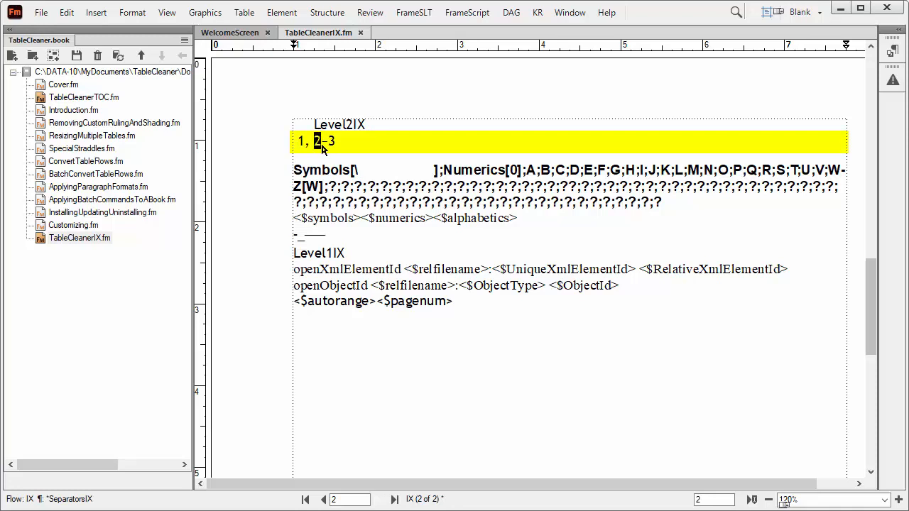
triple_click(323, 147)
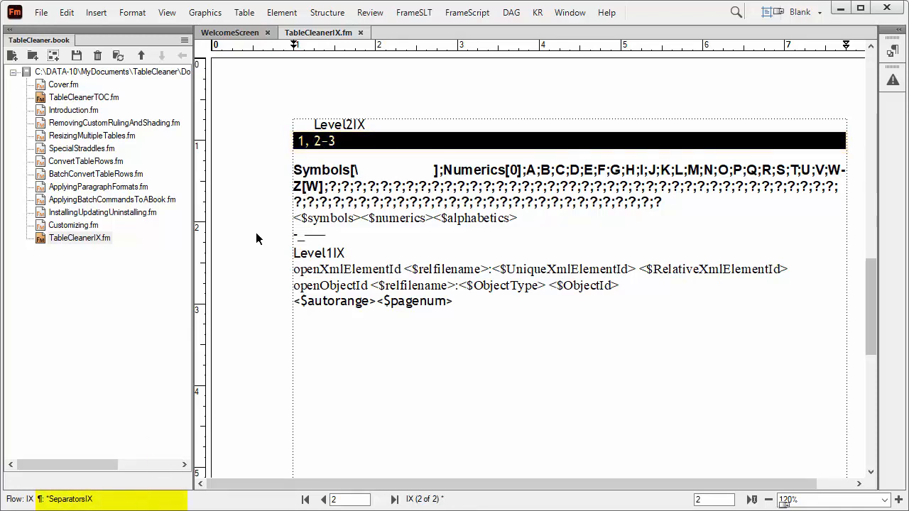
left_click(298, 149)
left_click_drag(299, 145, 291, 147)
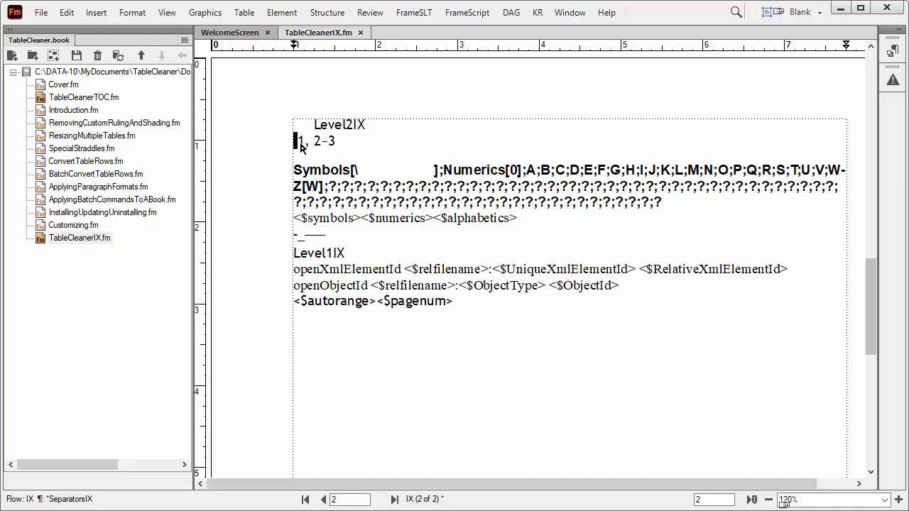
left_click_drag(306, 145, 313, 145)
left_click(321, 140)
double_click(325, 142)
Step: Replace the leading space in the SeparatorsIX paragraph on the IX reference page with a tab
left_click(298, 142)
left_click_drag(297, 142, 293, 142)
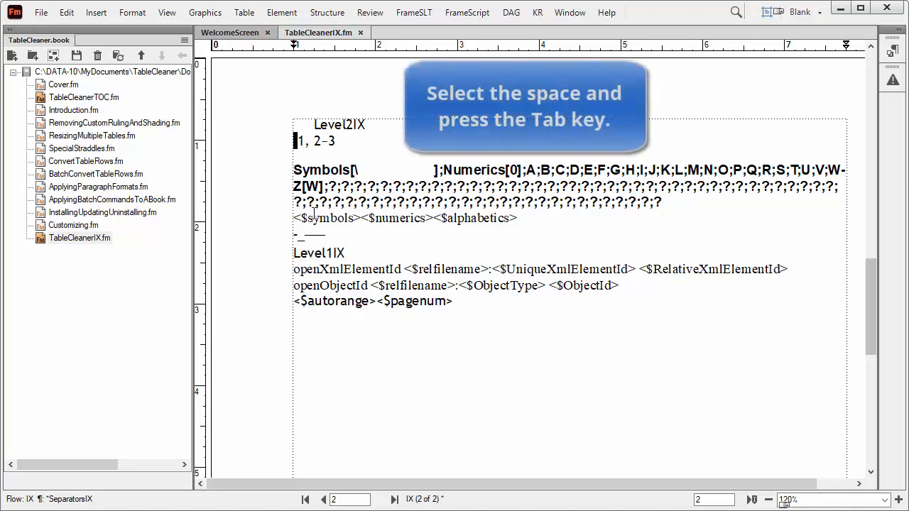
key("Tab")
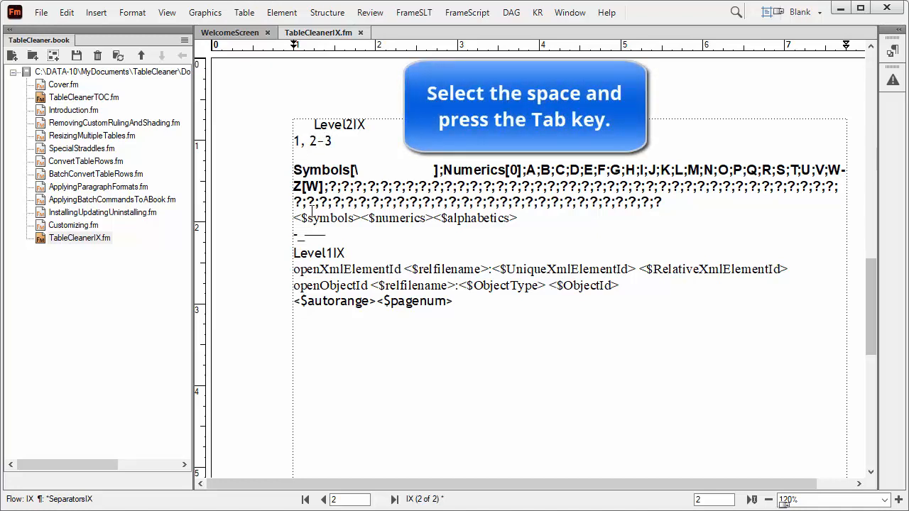
Step: Show text symbols on the IX reference page, and check the tab stops of the Level2IX and Level1IX paragraphs
right_click(246, 212)
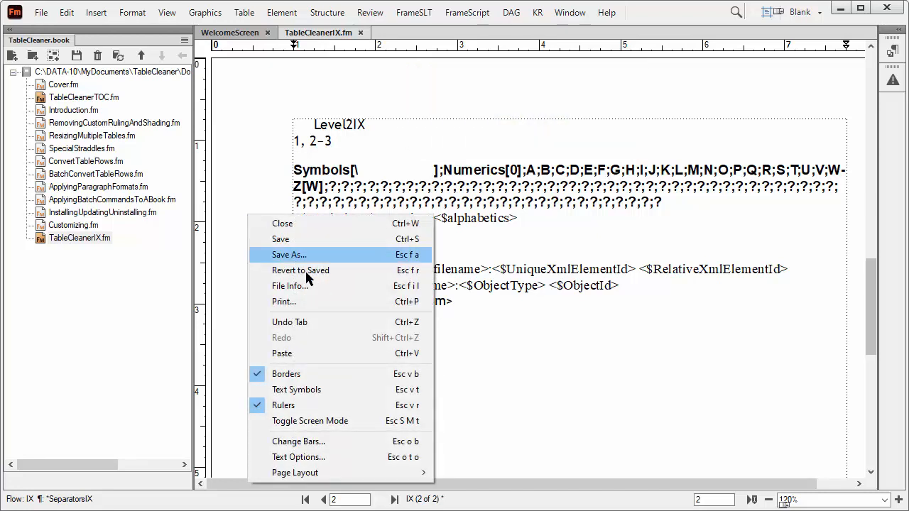
left_click(317, 389)
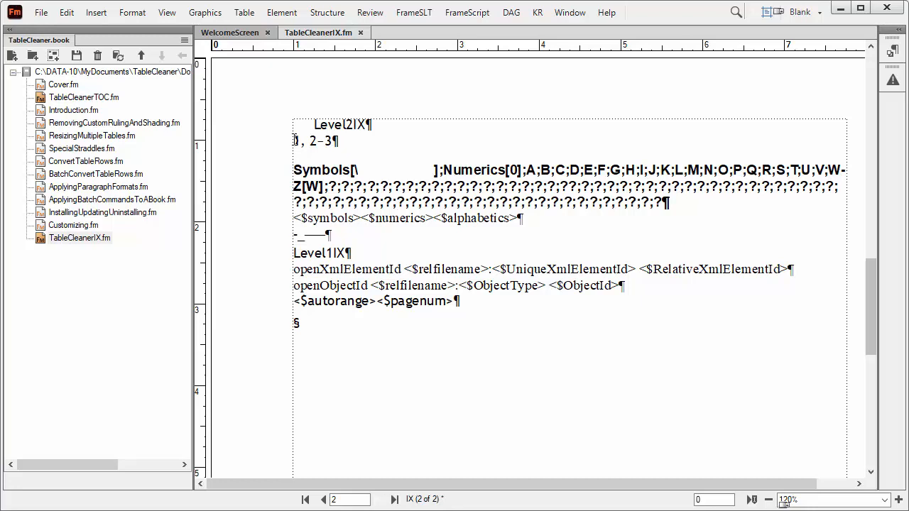
left_click(340, 126)
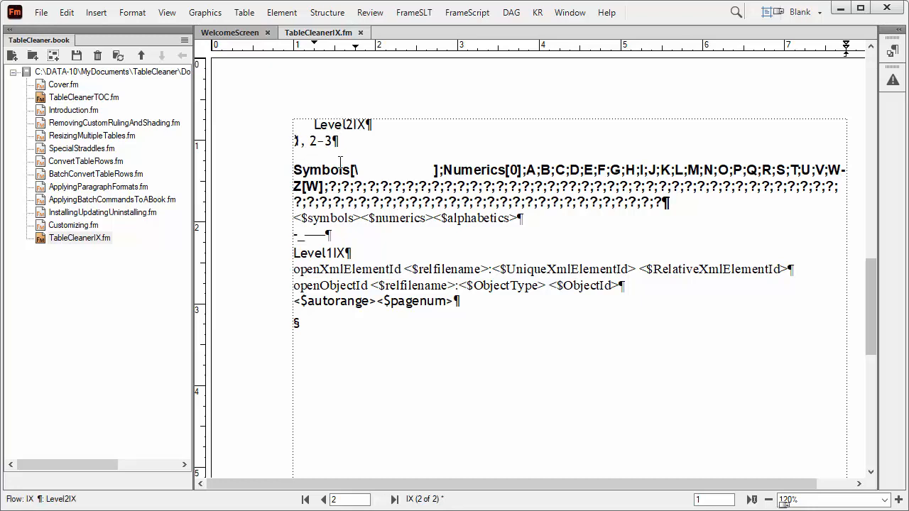
left_click(340, 254)
left_click(168, 12)
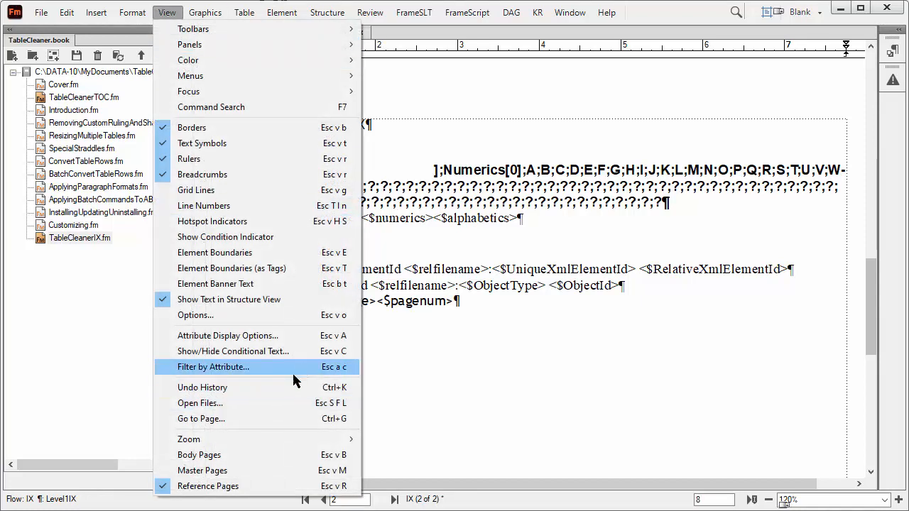
left_click(421, 128)
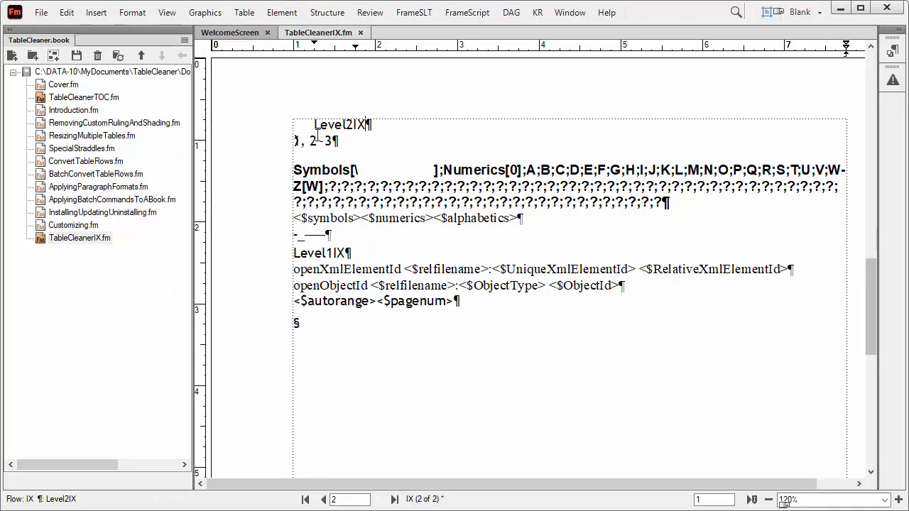
Step: Return to the body pages and update the book to regenerate TableCleanerIX.fm, with text symbols hidden
left_click(167, 12)
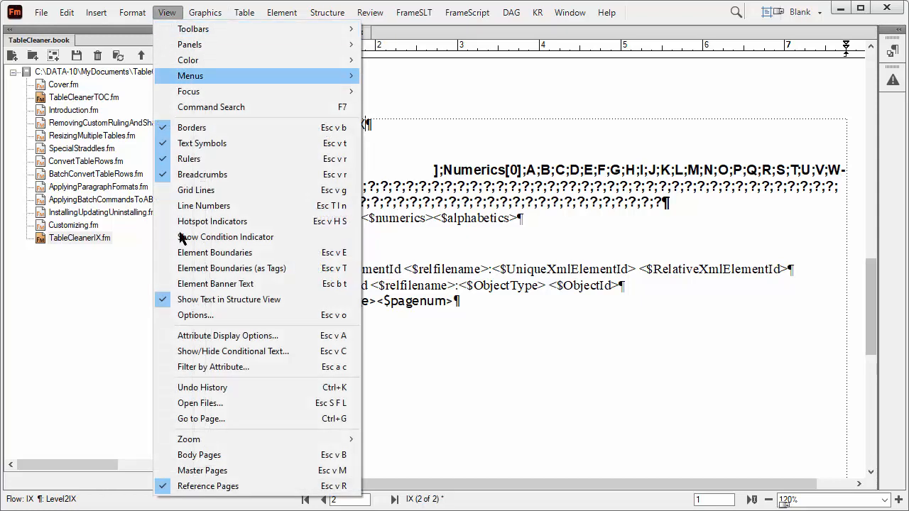
left_click(206, 455)
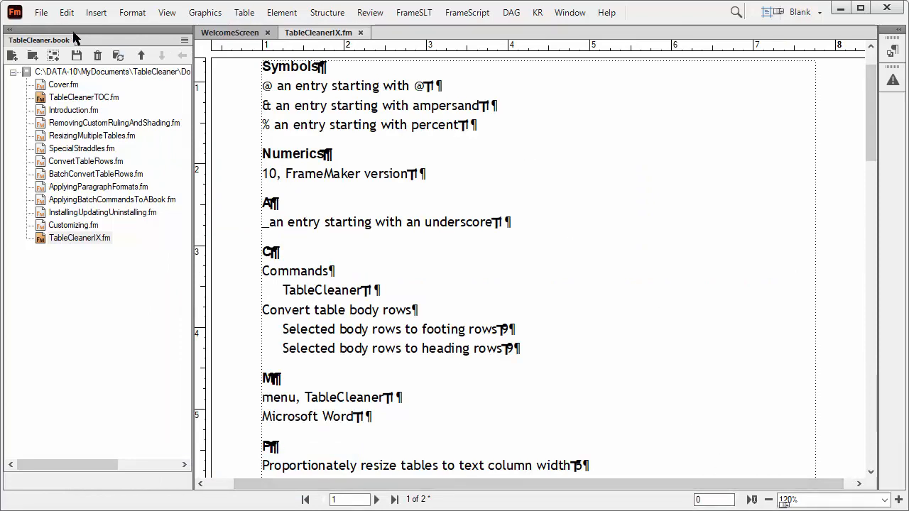
left_click(118, 60)
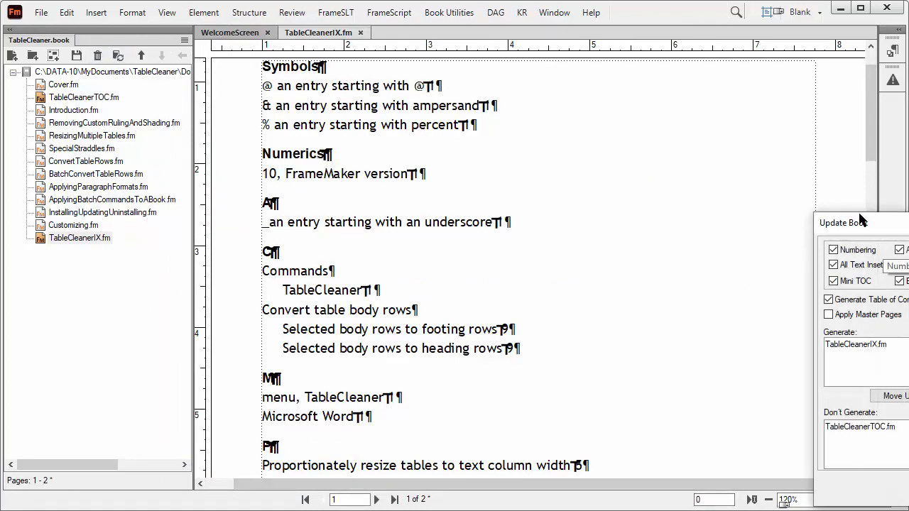
left_click_drag(806, 221, 637, 144)
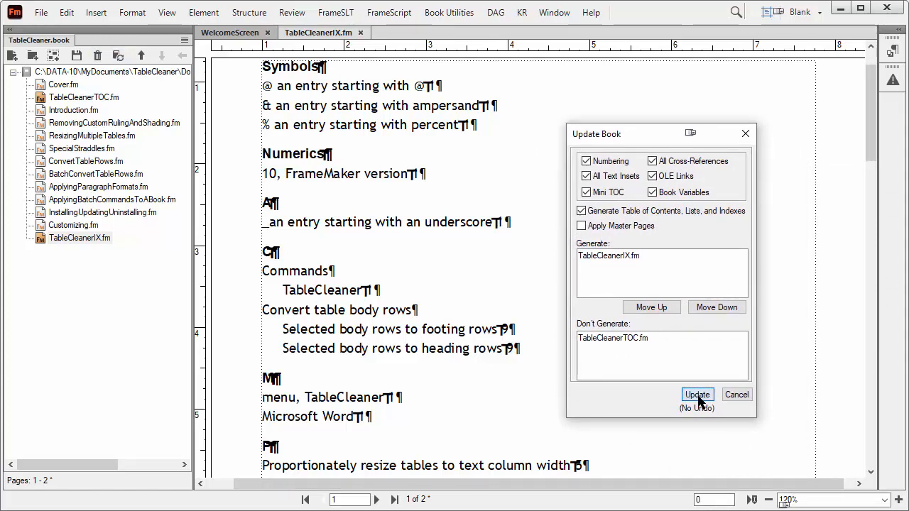
left_click(698, 403)
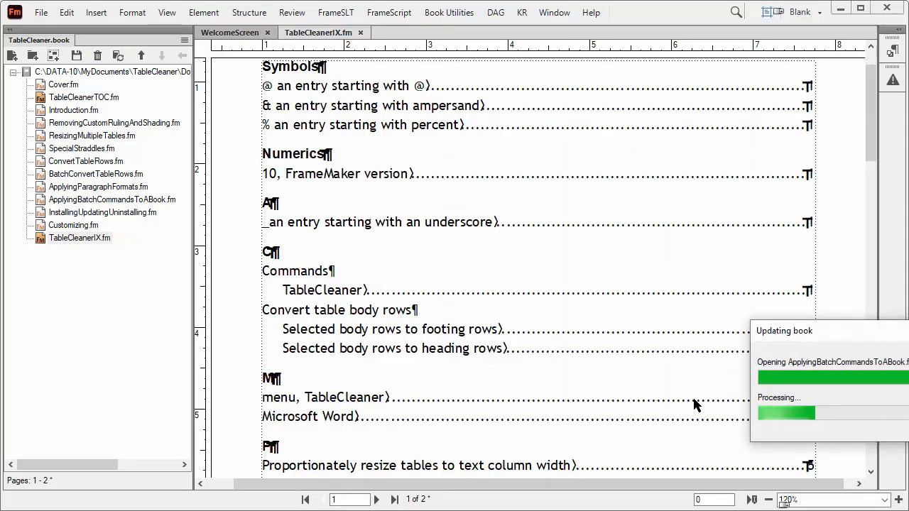
right_click(238, 243)
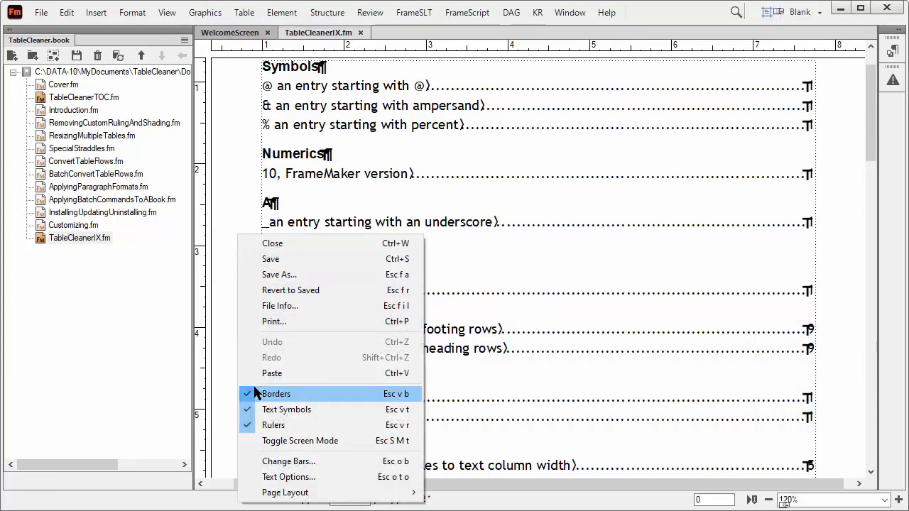
left_click(286, 410)
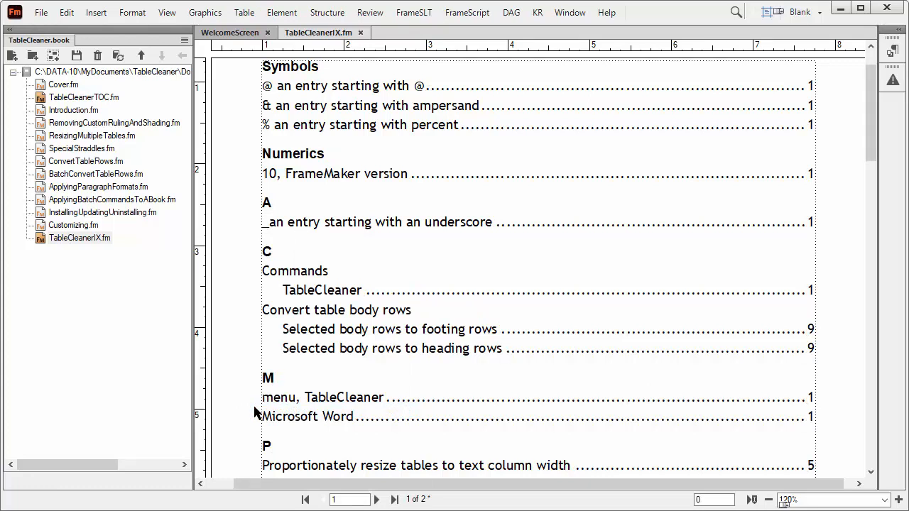